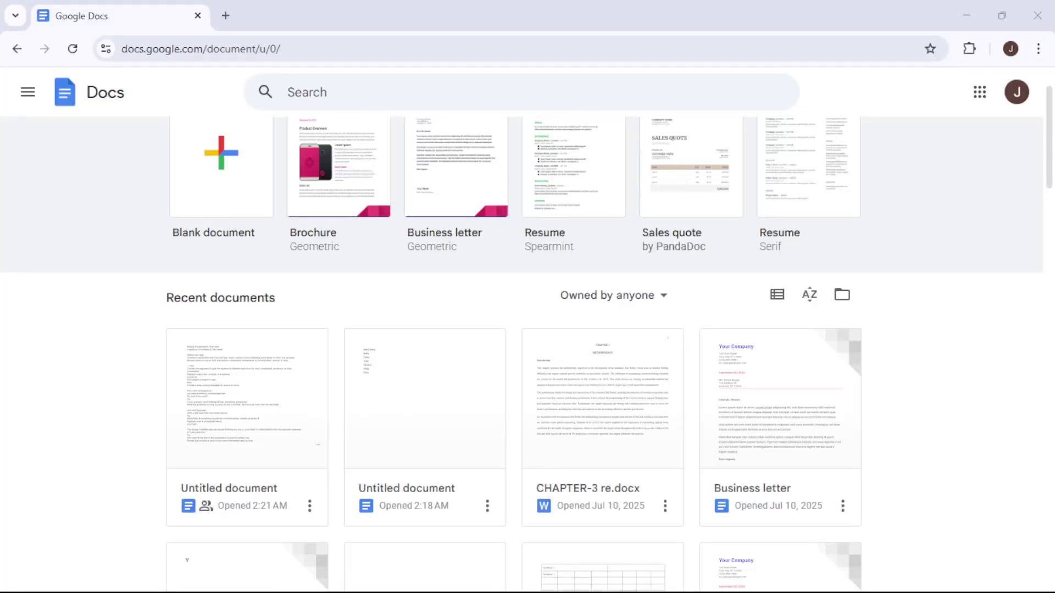
# Step: Scroll up the Docs home page to the 'Start a new document' templates
pyautogui.scroll(2, 307, 291)
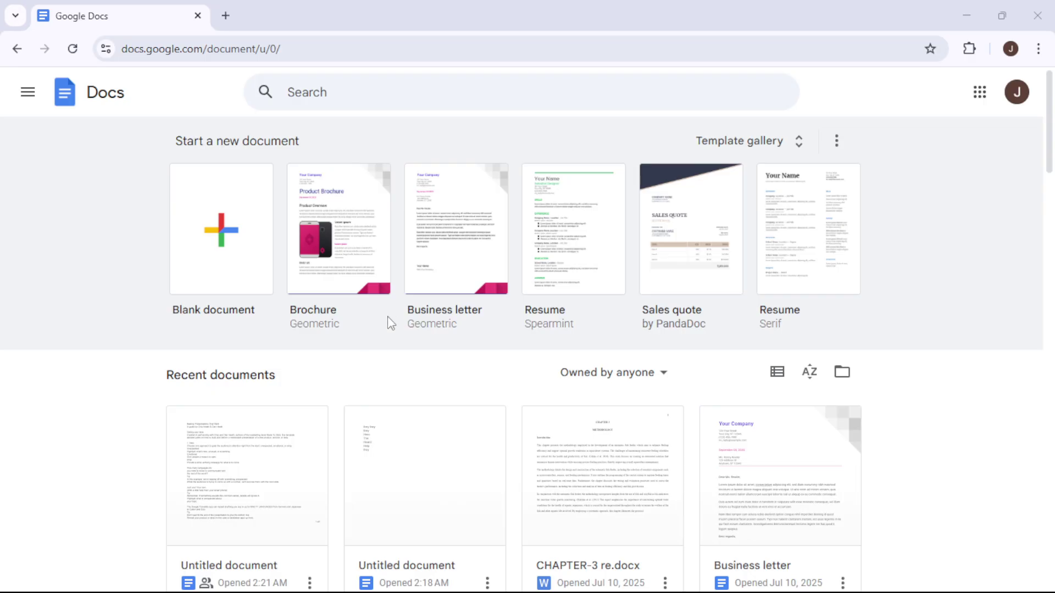
# Step: Create a blank document and search the add-ons Marketplace for 'label maker'
pyautogui.click(239, 226)
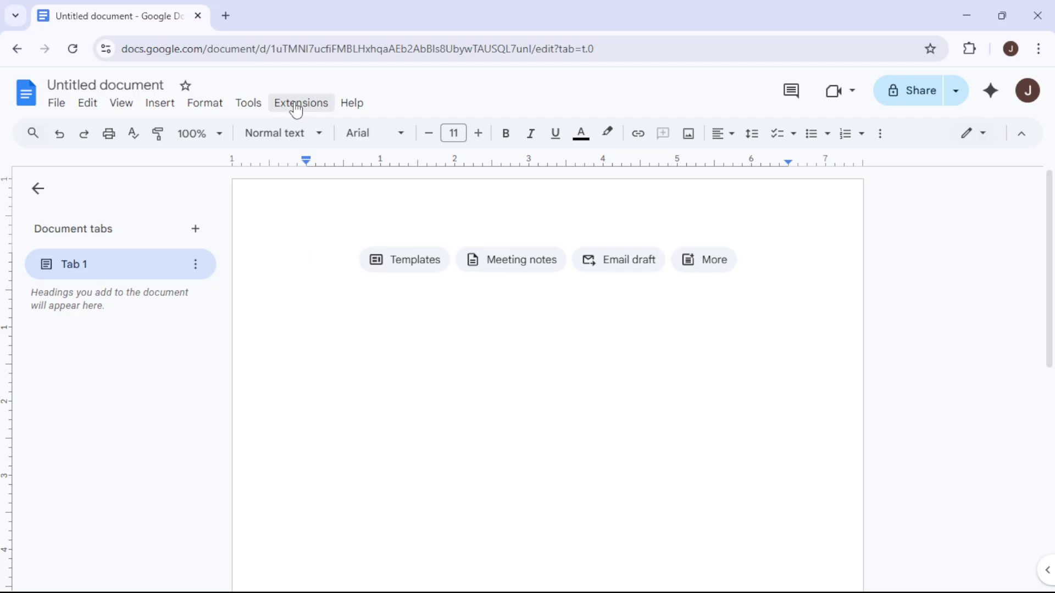
pyautogui.click(300, 105)
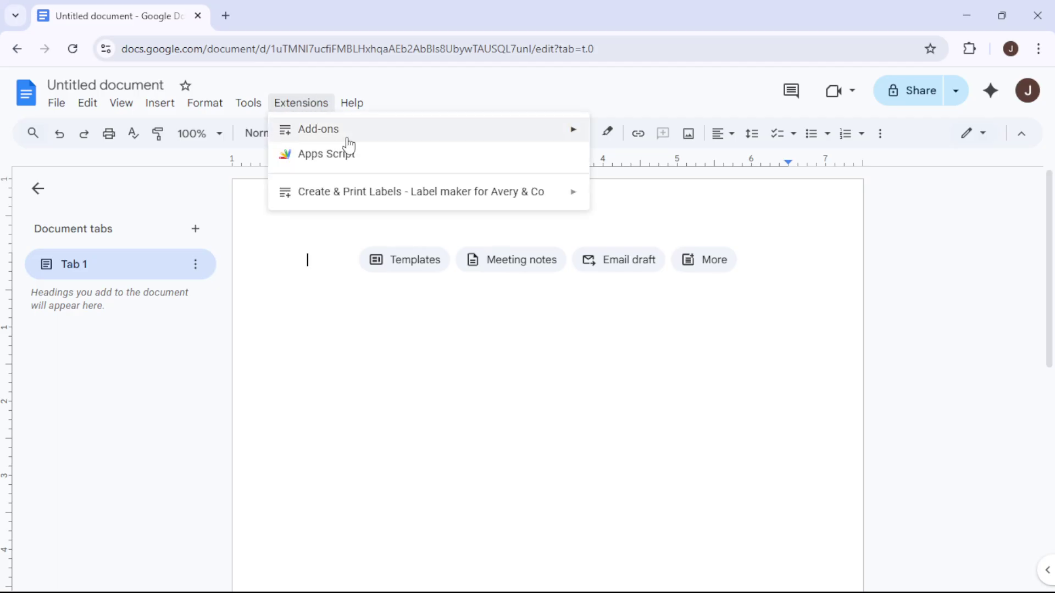
pyautogui.moveTo(443, 139)
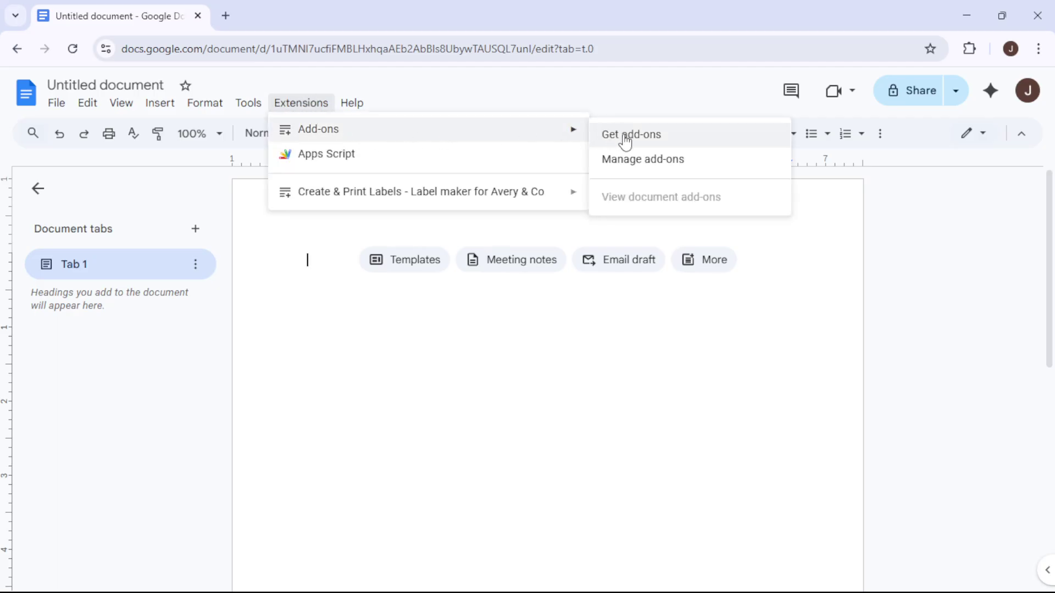
pyautogui.moveTo(478, 193)
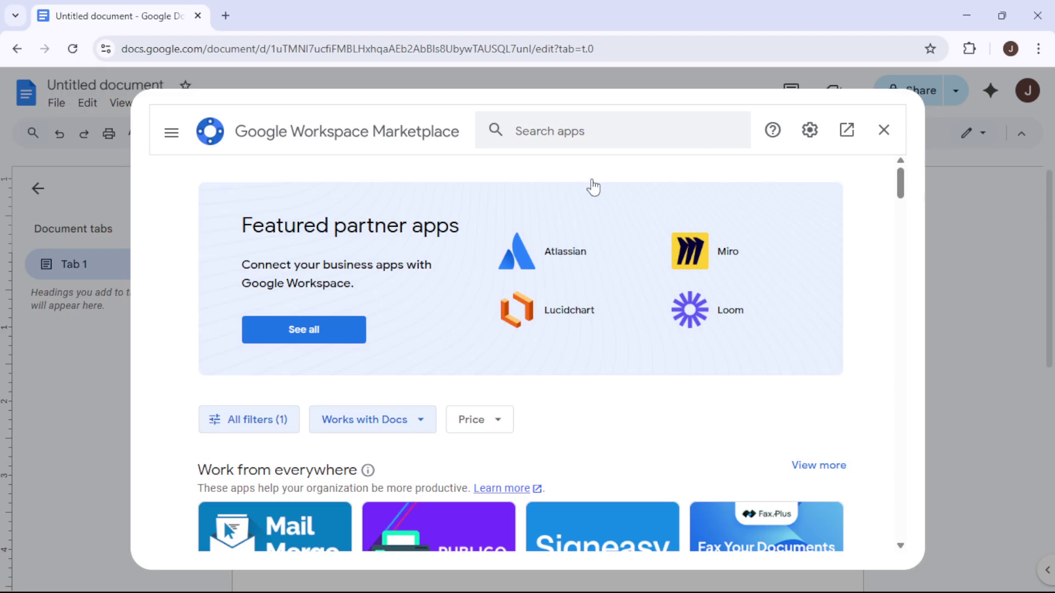
pyautogui.click(616, 126)
pyautogui.write('la')
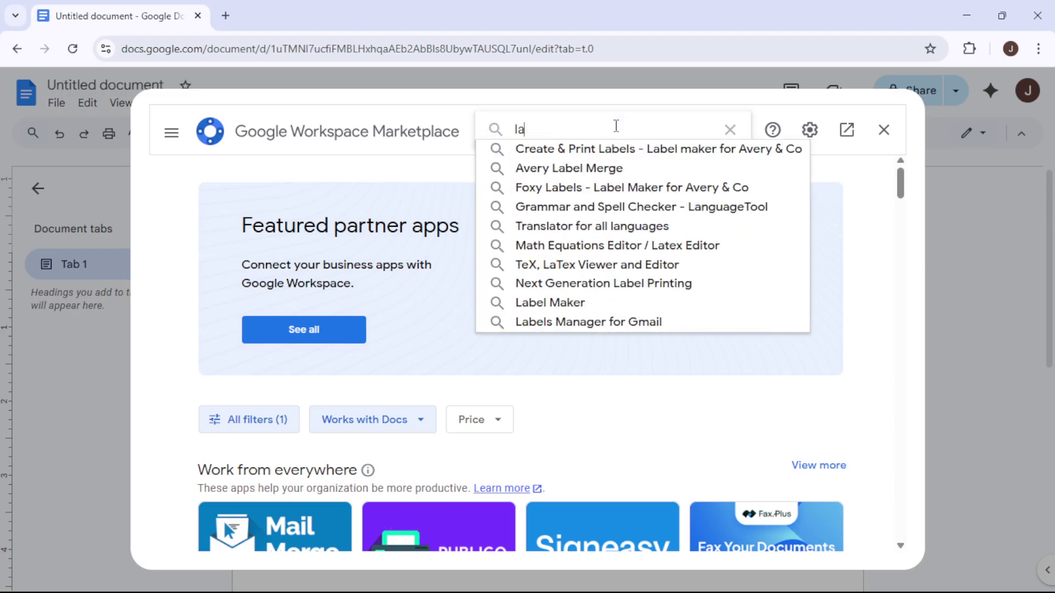
pyautogui.write('bel maker')
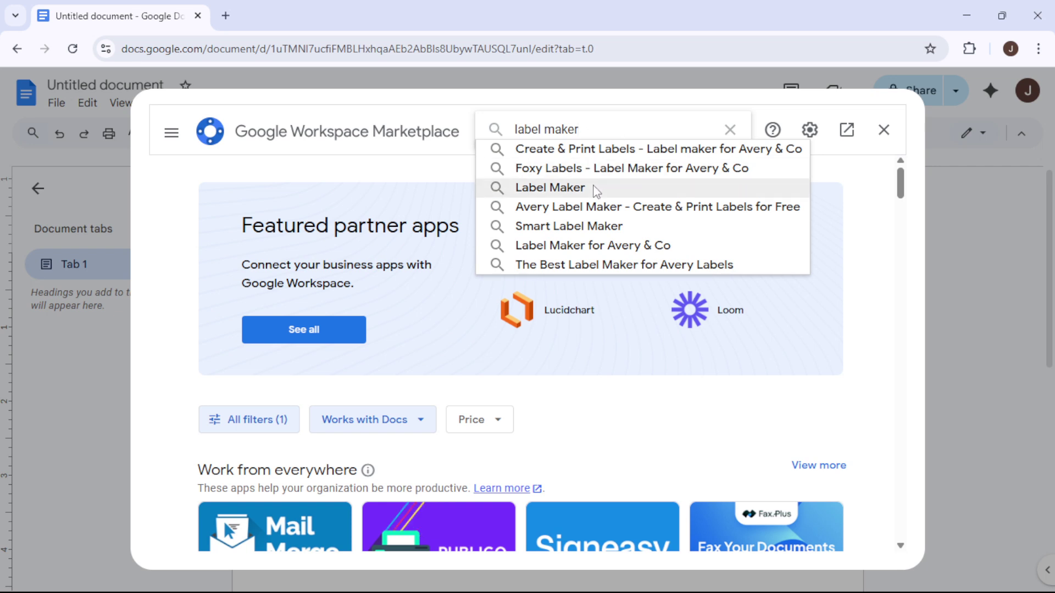
# Step: Close the Marketplace and apply the Avery US Letter 5160 Easy Peel template via Create & Print Labels
pyautogui.click(891, 140)
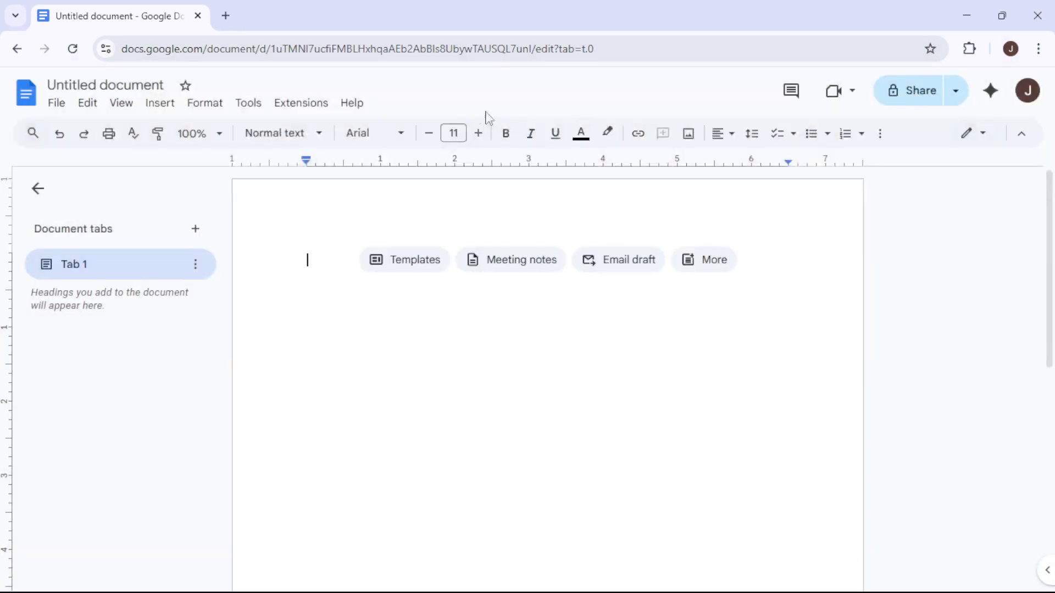
pyautogui.click(301, 103)
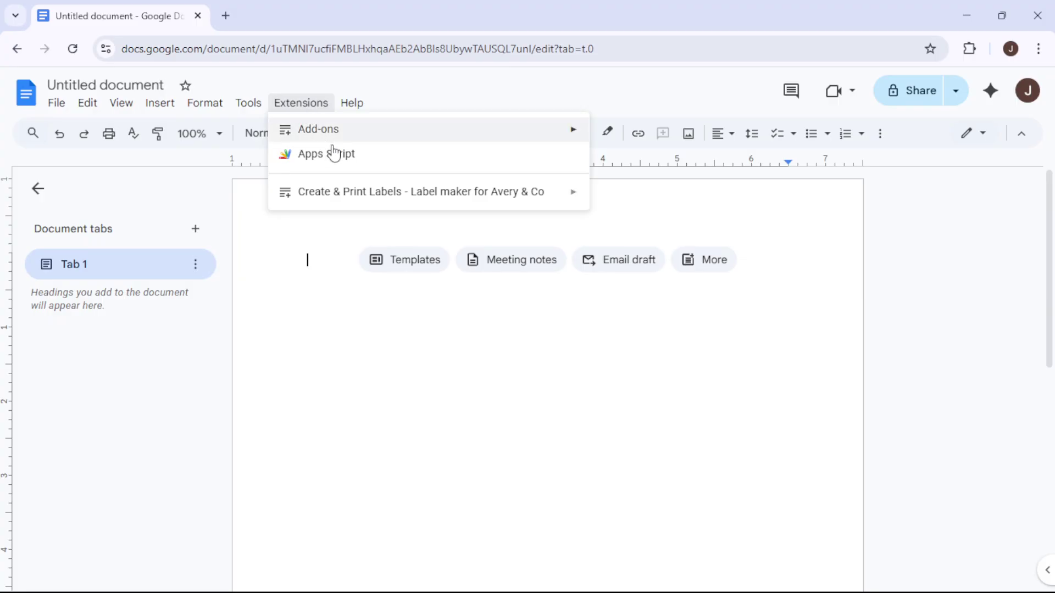
pyautogui.moveTo(355, 196)
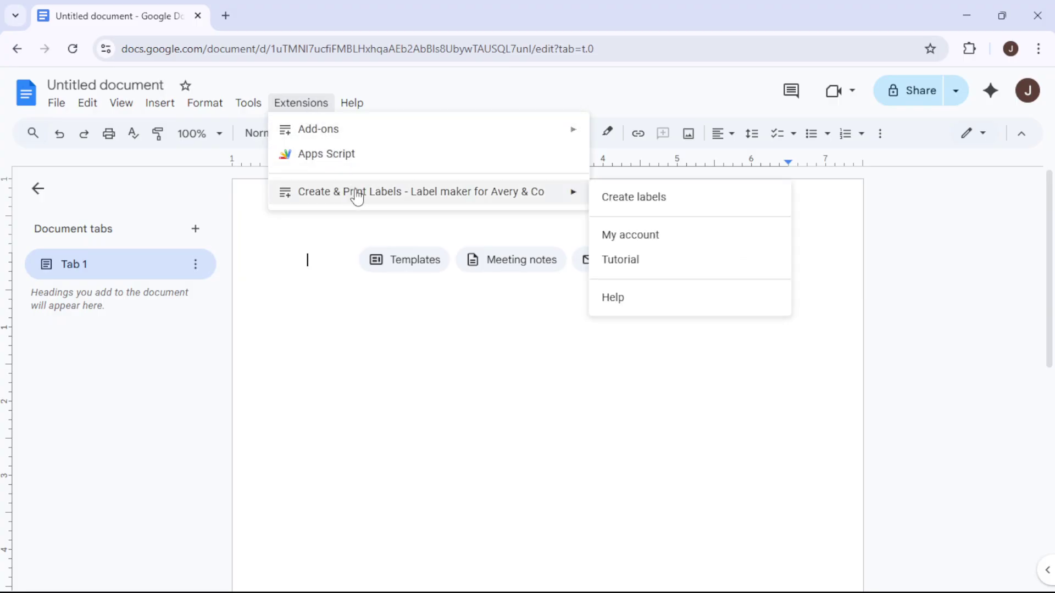
pyautogui.click(609, 197)
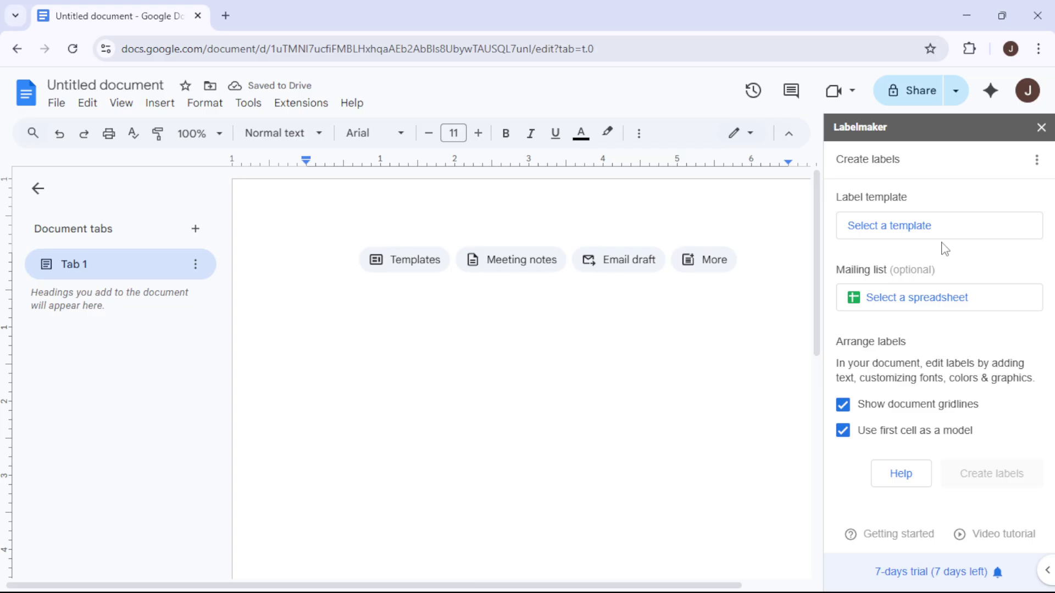
pyautogui.click(942, 231)
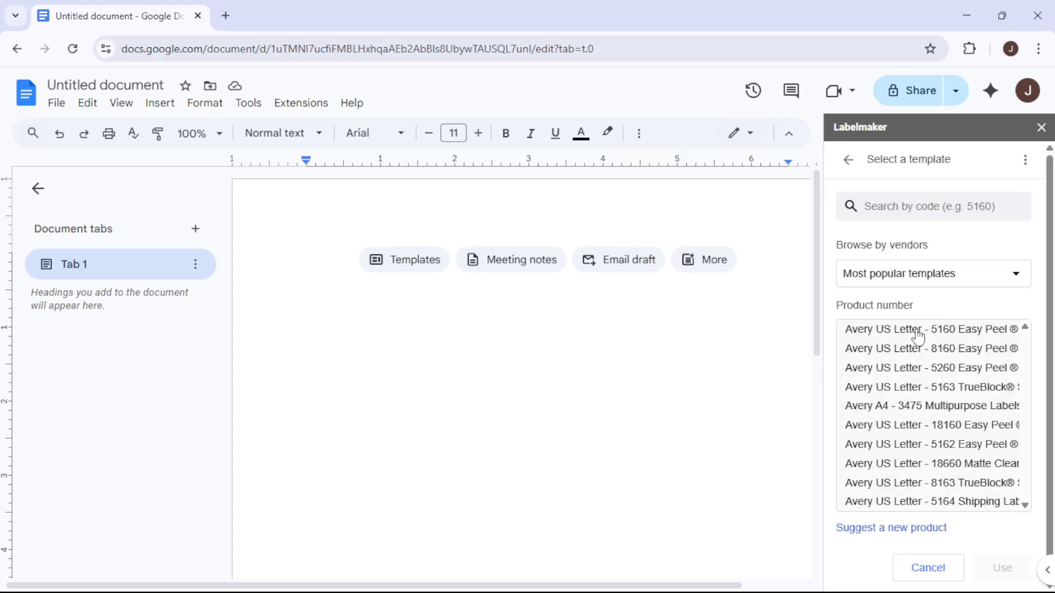
pyautogui.click(917, 335)
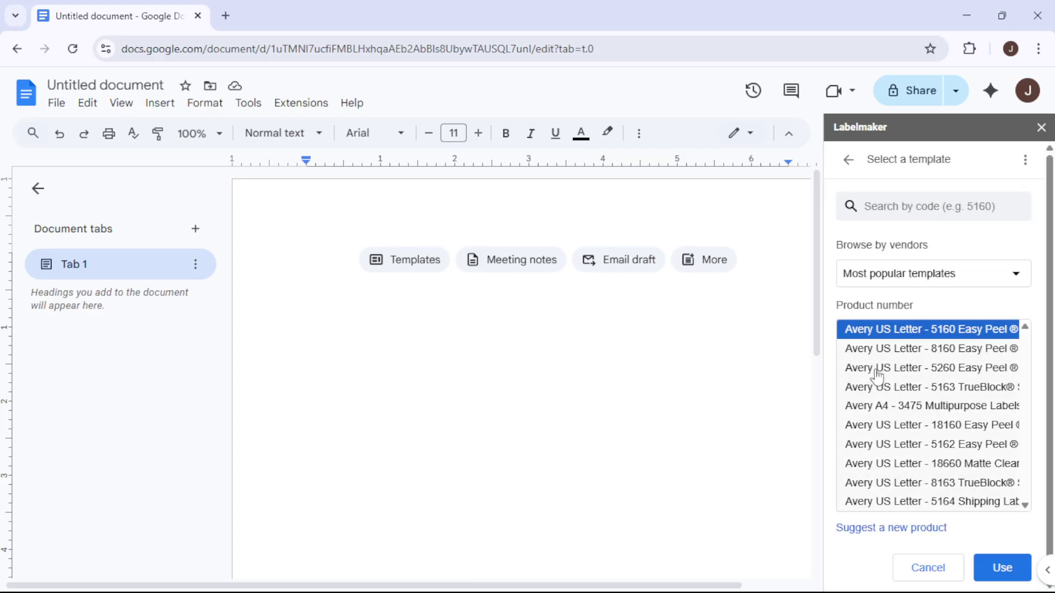
pyautogui.click(1001, 568)
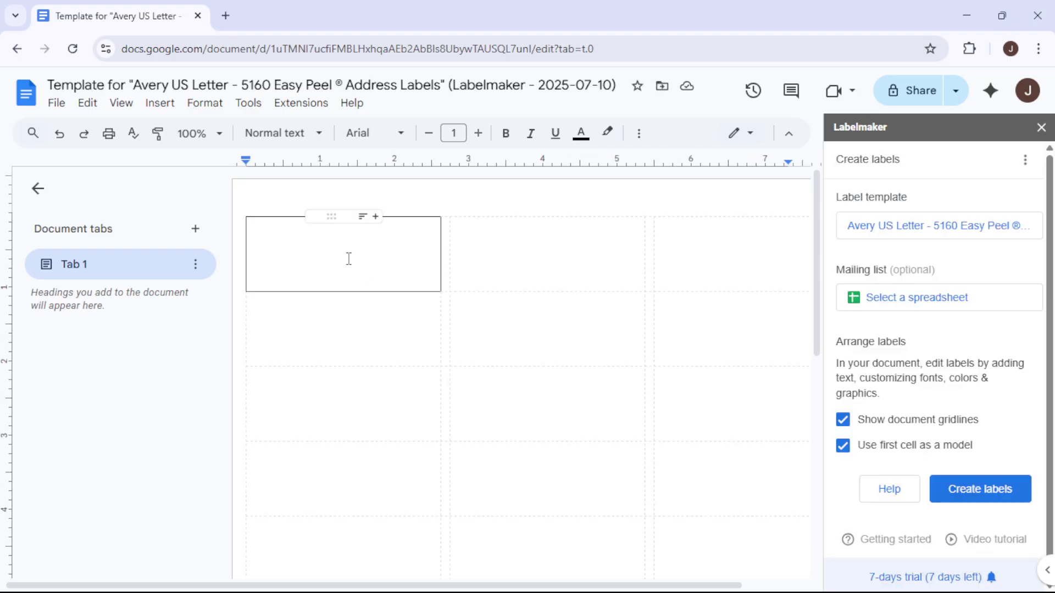
# Step: Enter bold 'Hello, World!' in the first label and choose a light orange text colour
pyautogui.click(348, 259)
pyautogui.write('World!')
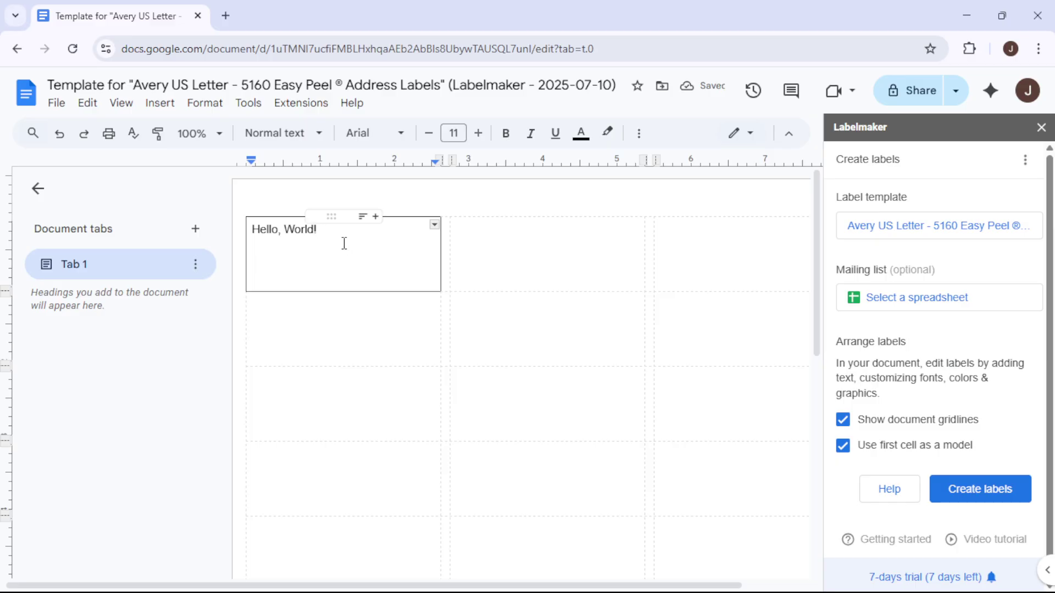
pyautogui.moveTo(318, 229); pyautogui.dragTo(251, 229)
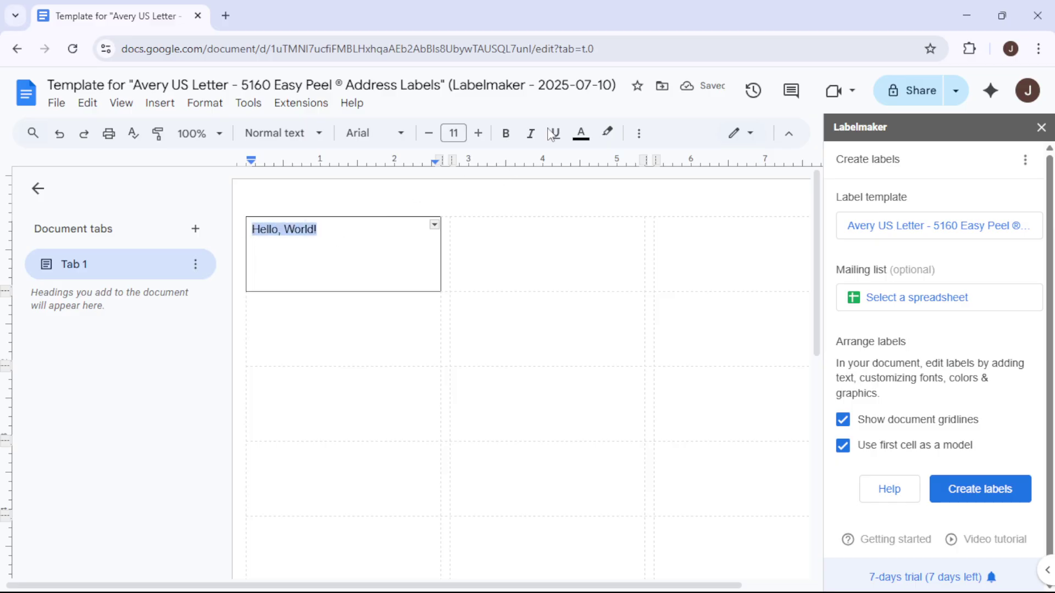
pyautogui.click(504, 144)
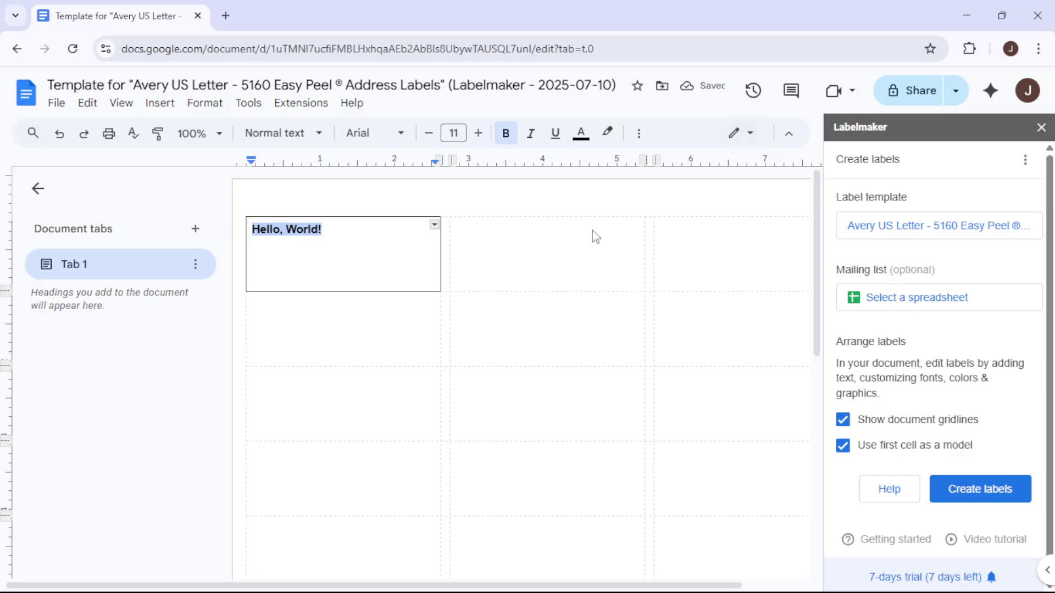
pyautogui.click(430, 246)
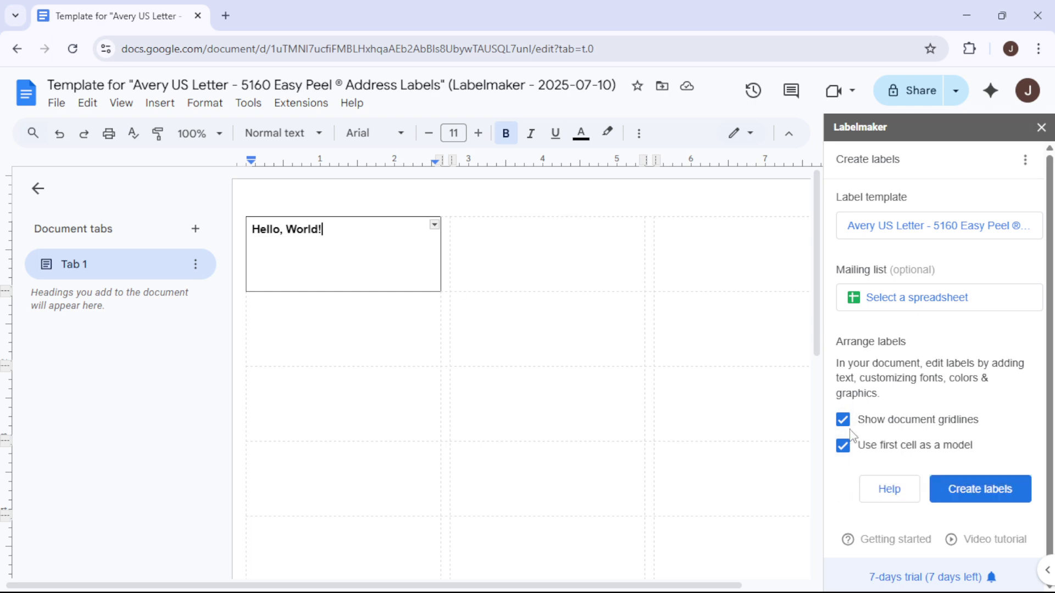
pyautogui.click(581, 137)
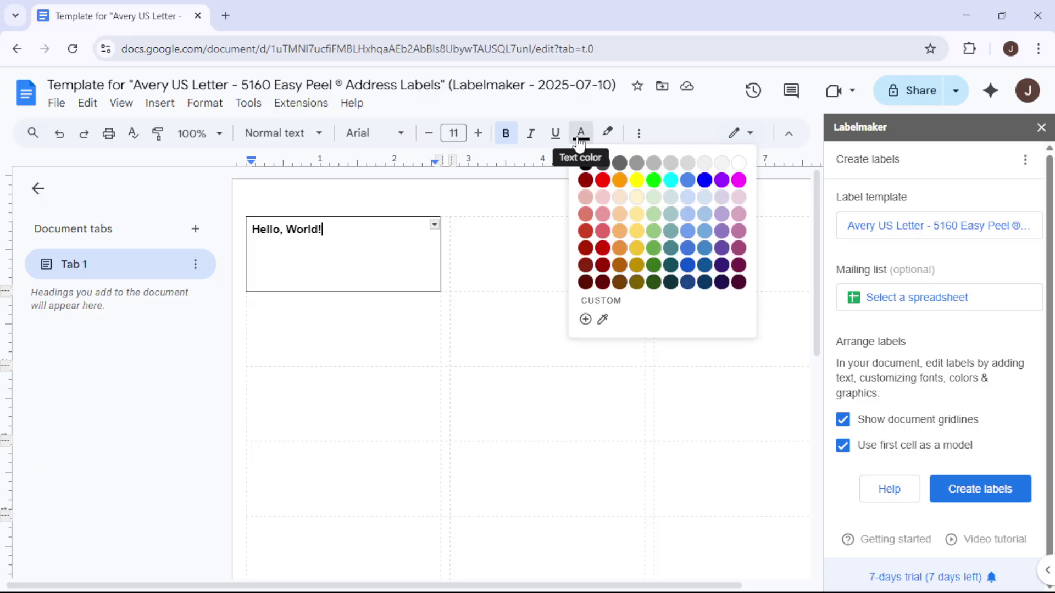
pyautogui.click(618, 195)
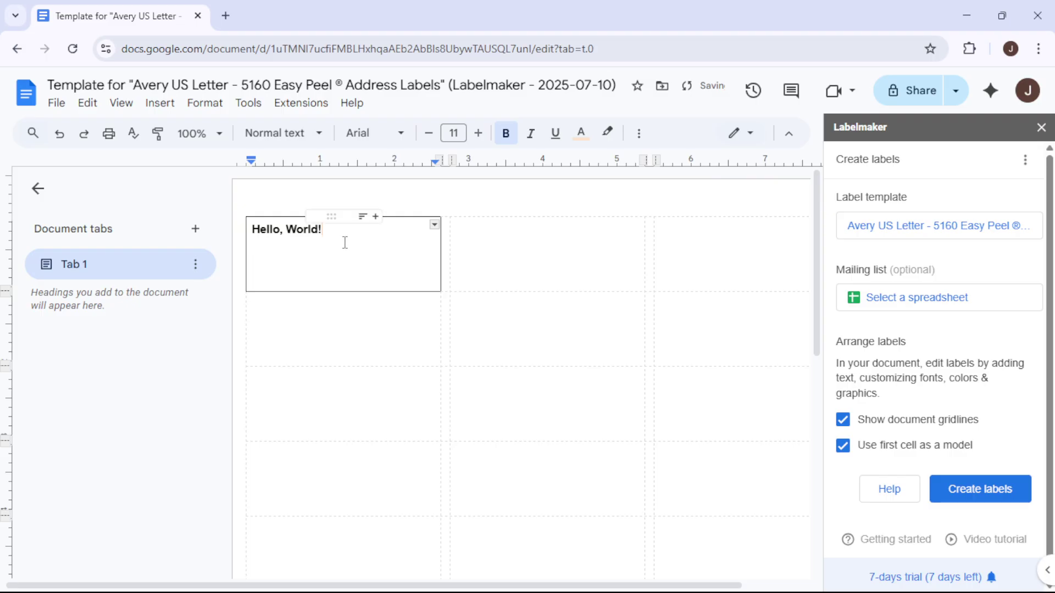
# Step: Return to the first label and run Create labels to fill every label with 'Hello, World!'
pyautogui.hotkey('ctrl', 'a')
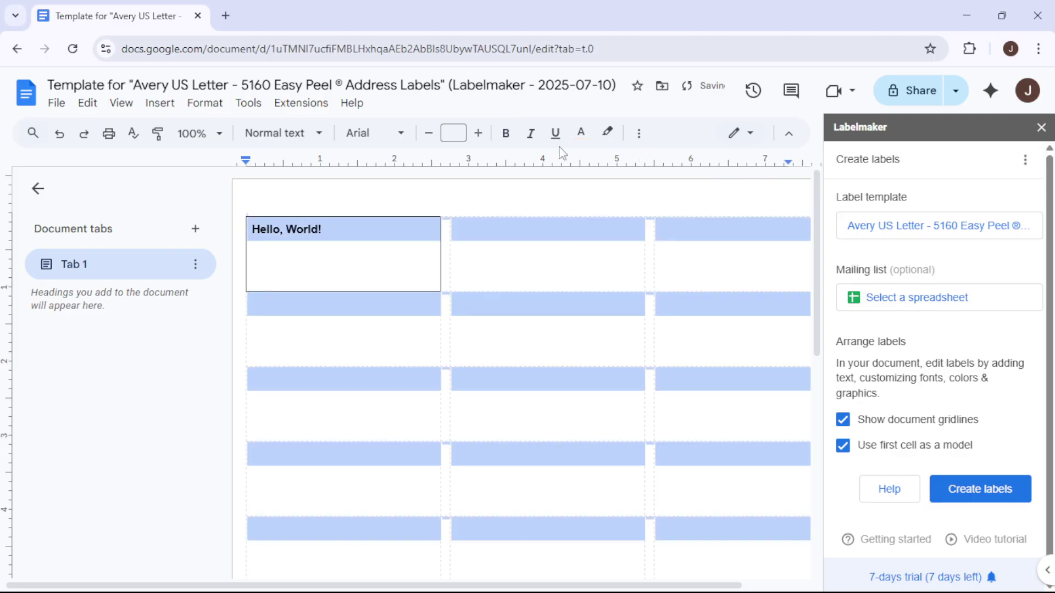
pyautogui.click(412, 279)
pyautogui.click(961, 495)
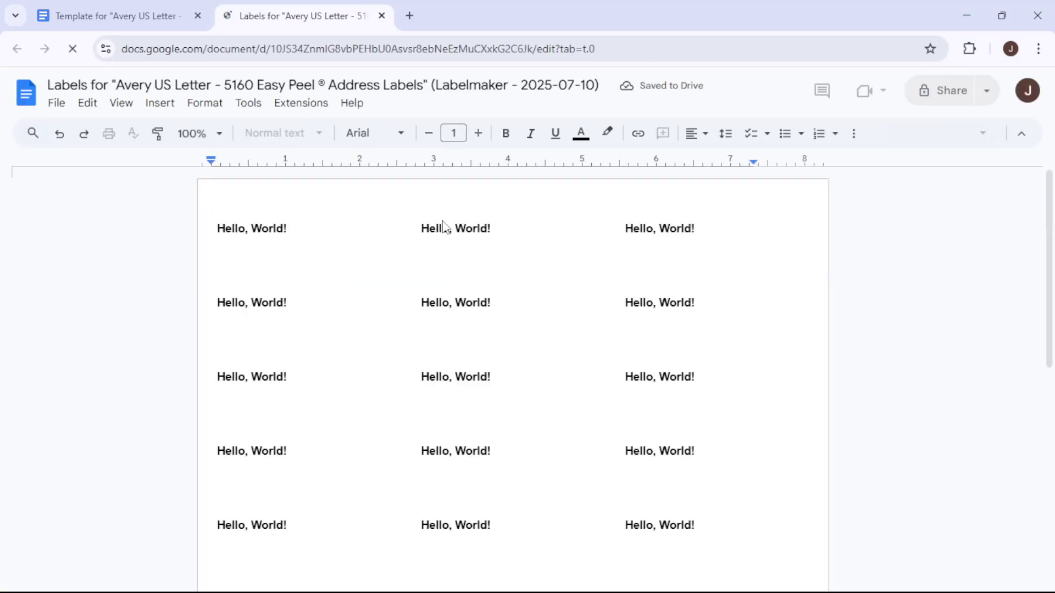
pyautogui.click(57, 103)
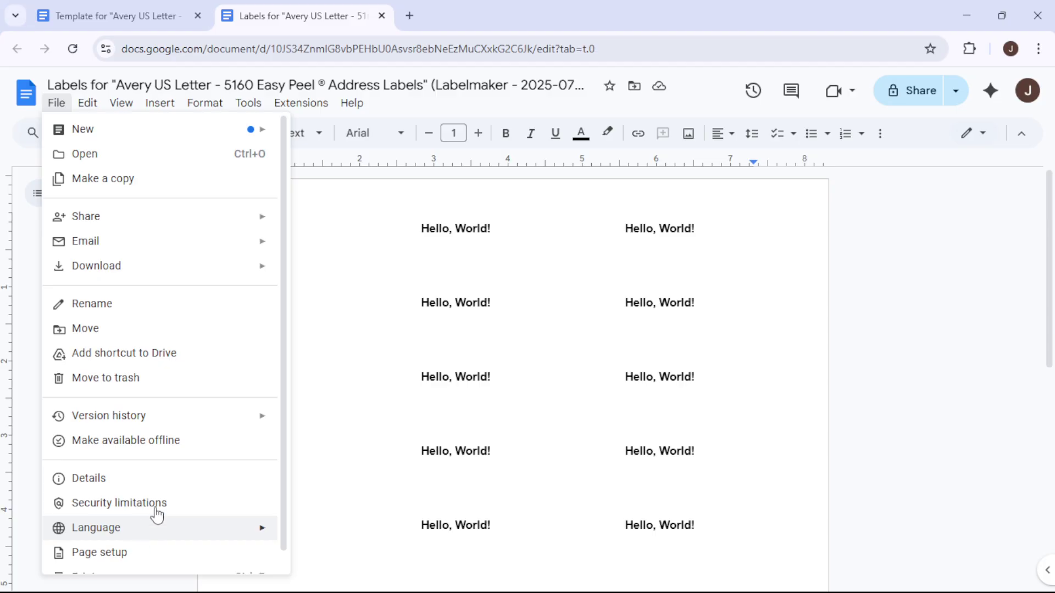
pyautogui.scroll(-1, 156, 514)
pyautogui.click(134, 561)
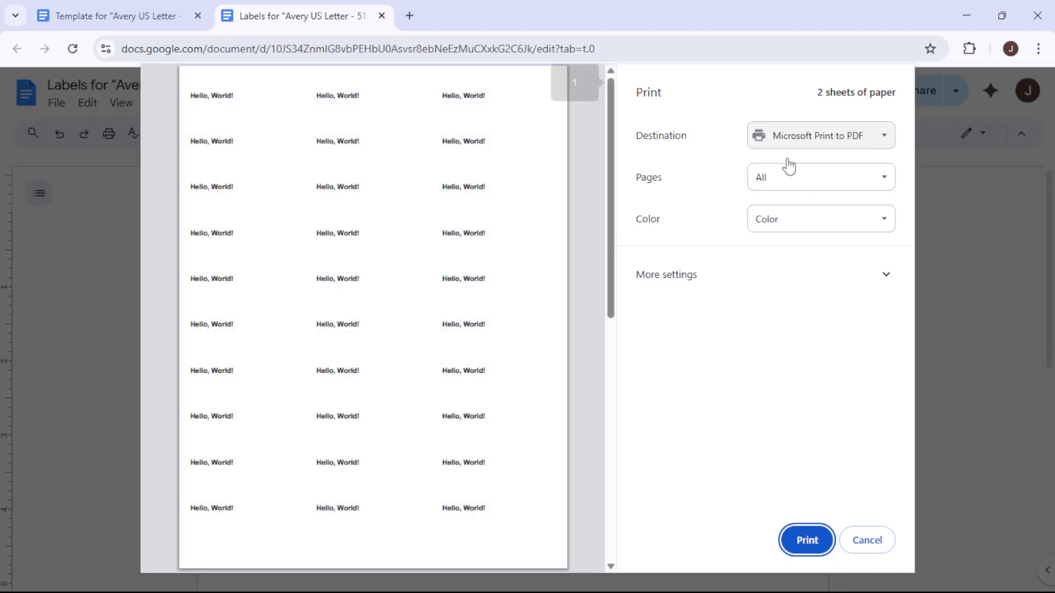
pyautogui.click(833, 198)
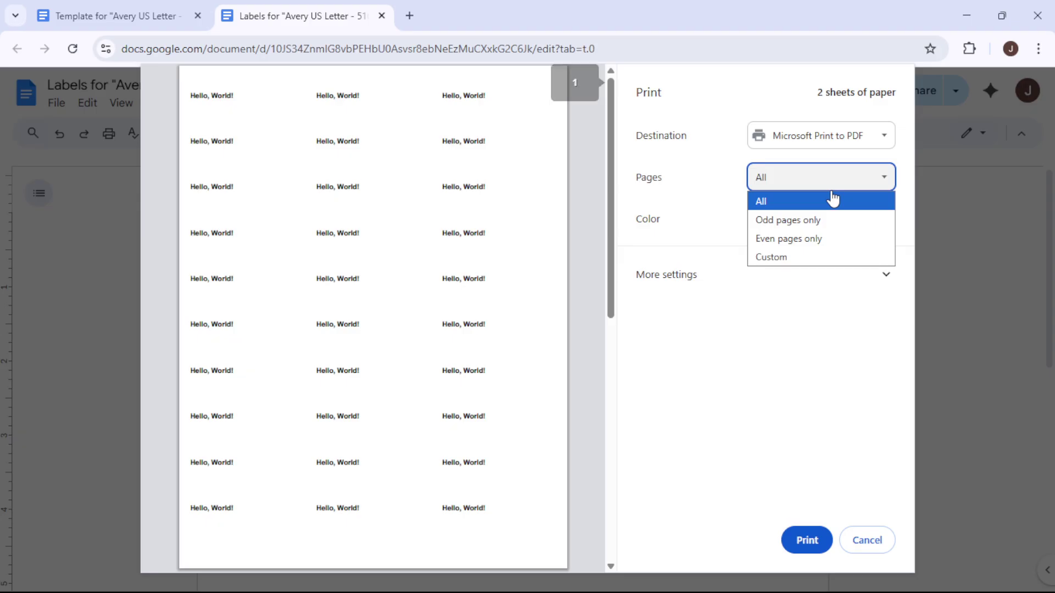
pyautogui.click(831, 199)
pyautogui.click(817, 224)
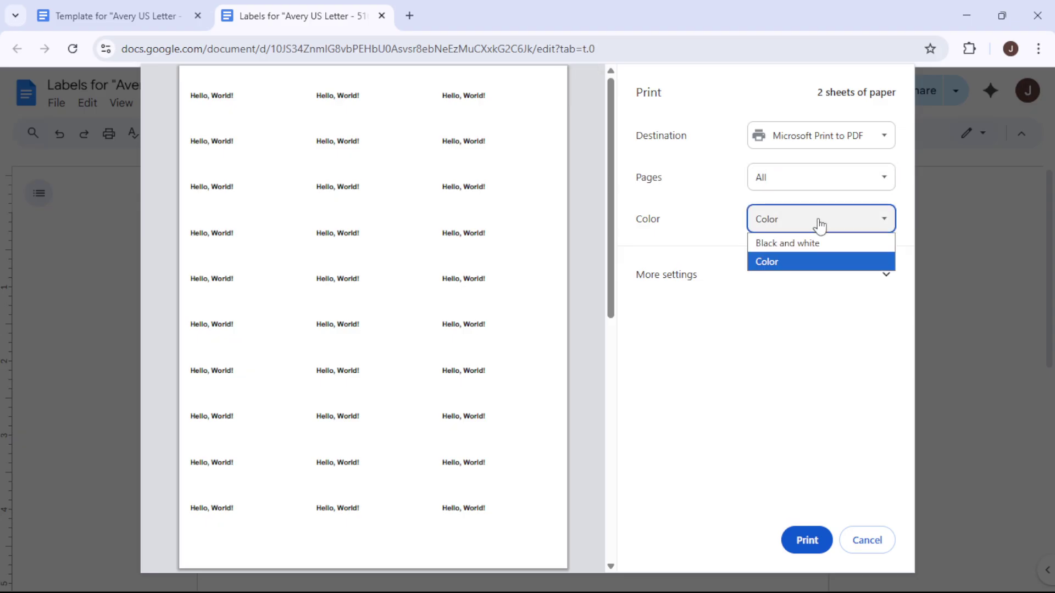
pyautogui.click(791, 262)
pyautogui.click(855, 274)
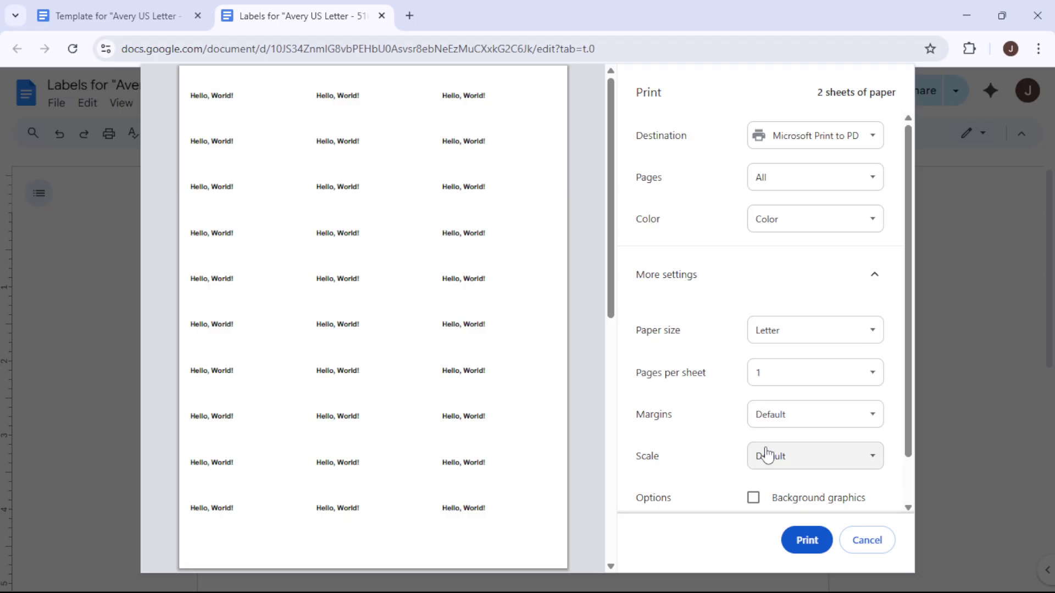
pyautogui.scroll(-1, 764, 454)
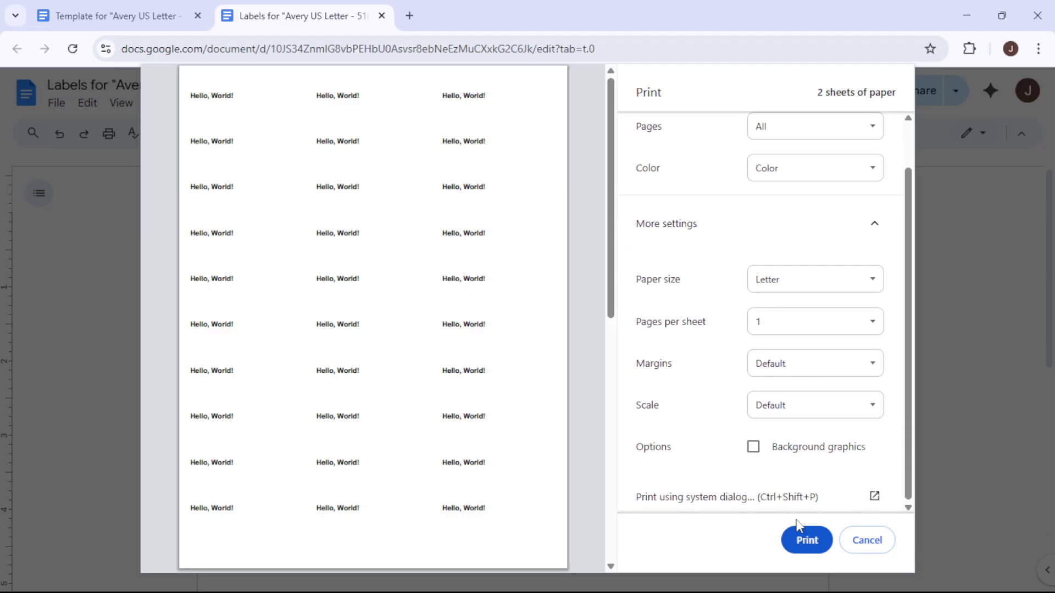